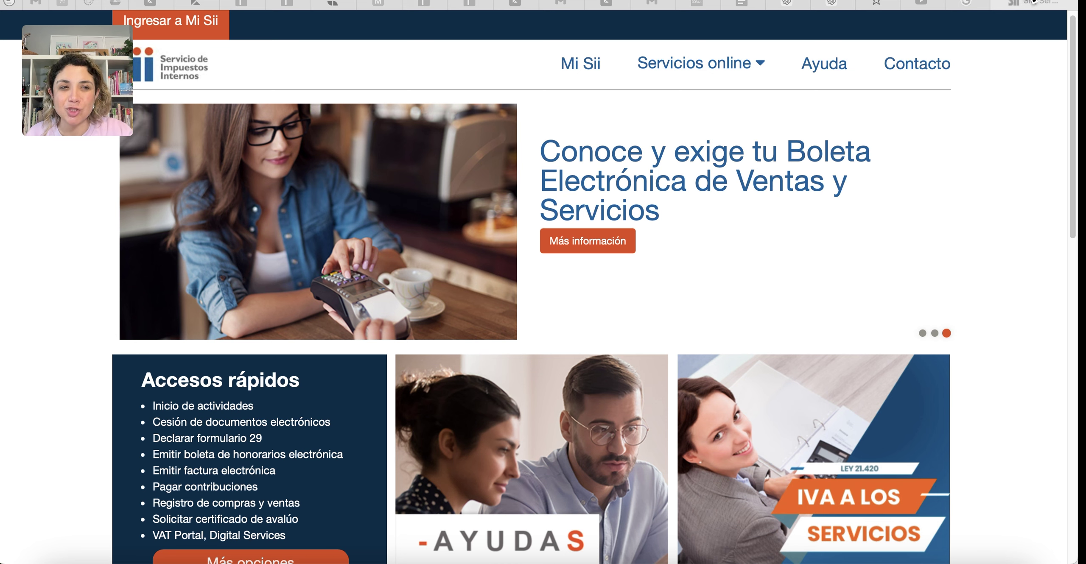
Switch to the open Google Sheets spreadsheet and create a new blank spreadsheet from it
{"action": "left_click", "coordinate": [430, 6]}
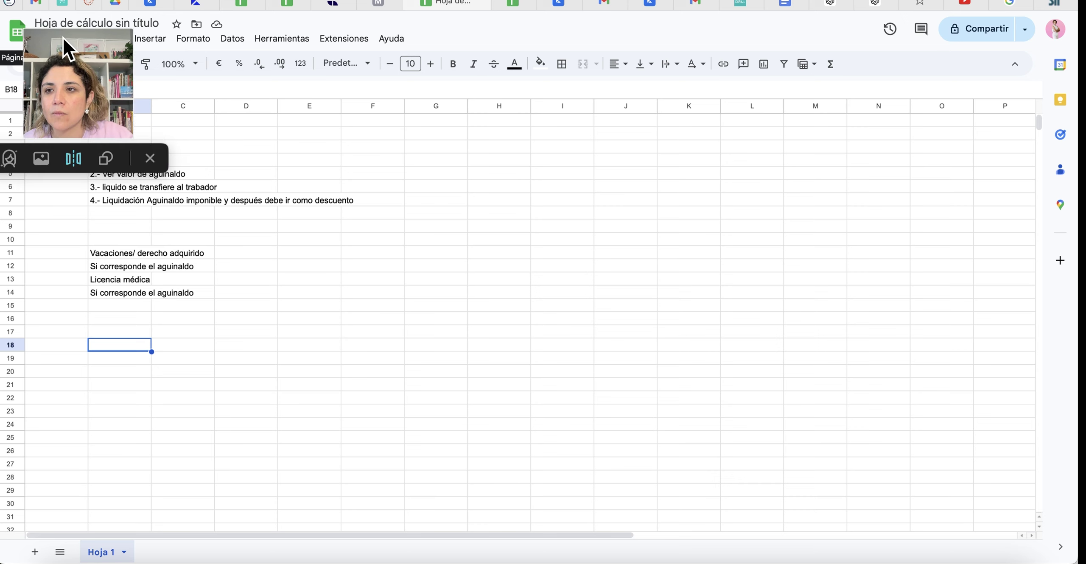
{"action": "left_click_drag", "start_coordinate": [65, 43], "coordinate": [811, 80]}
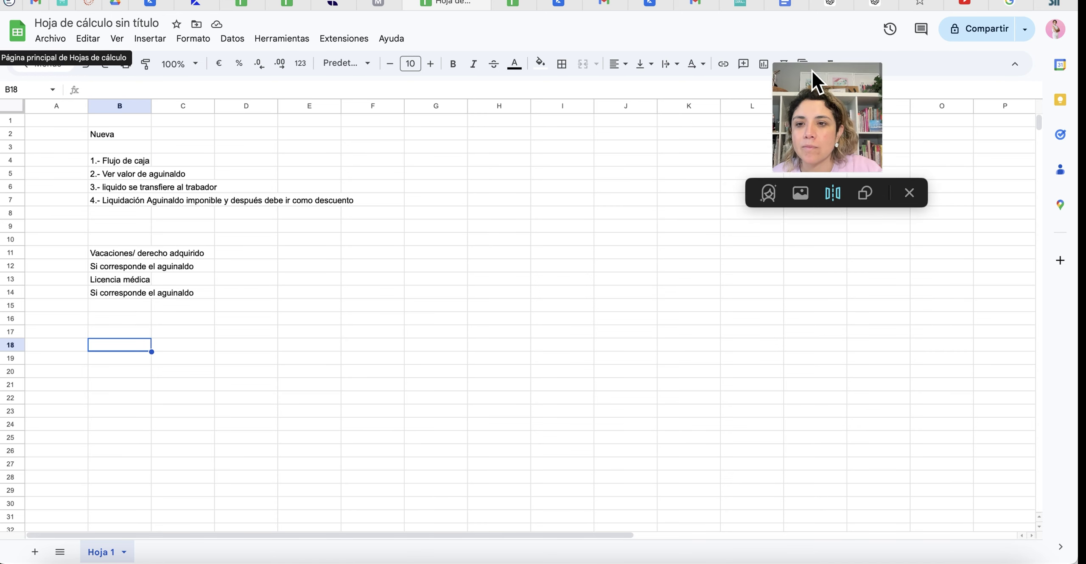
{"action": "left_click", "coordinate": [50, 38]}
{"action": "mouse_move", "coordinate": [72, 63]}
{"action": "left_click", "coordinate": [344, 65]}
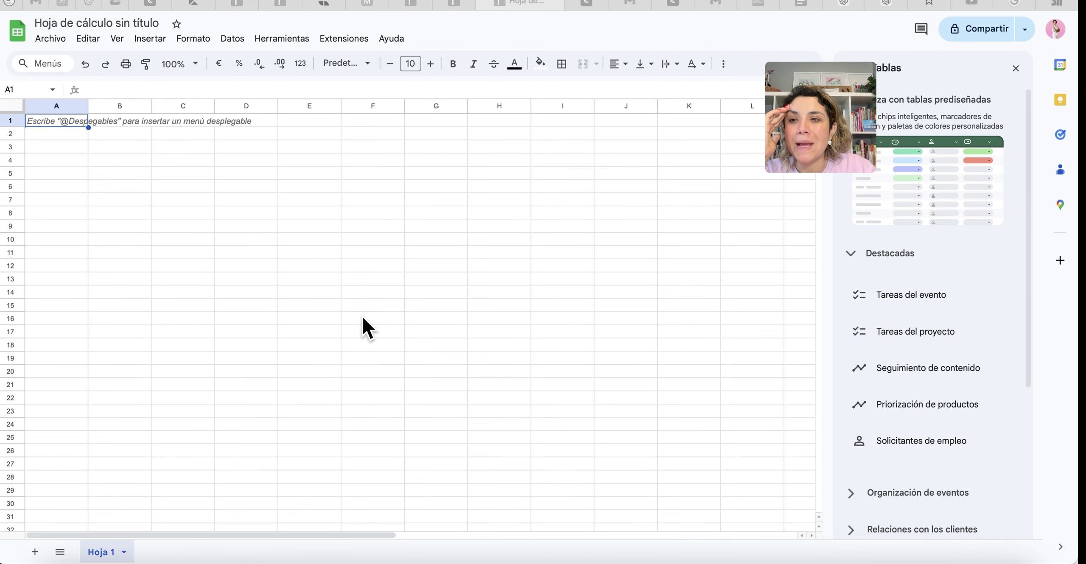
Enter the label "Informes tributarios" in cell B5
{"action": "left_click", "coordinate": [129, 178]}
{"action": "type", "text": "Informes"}
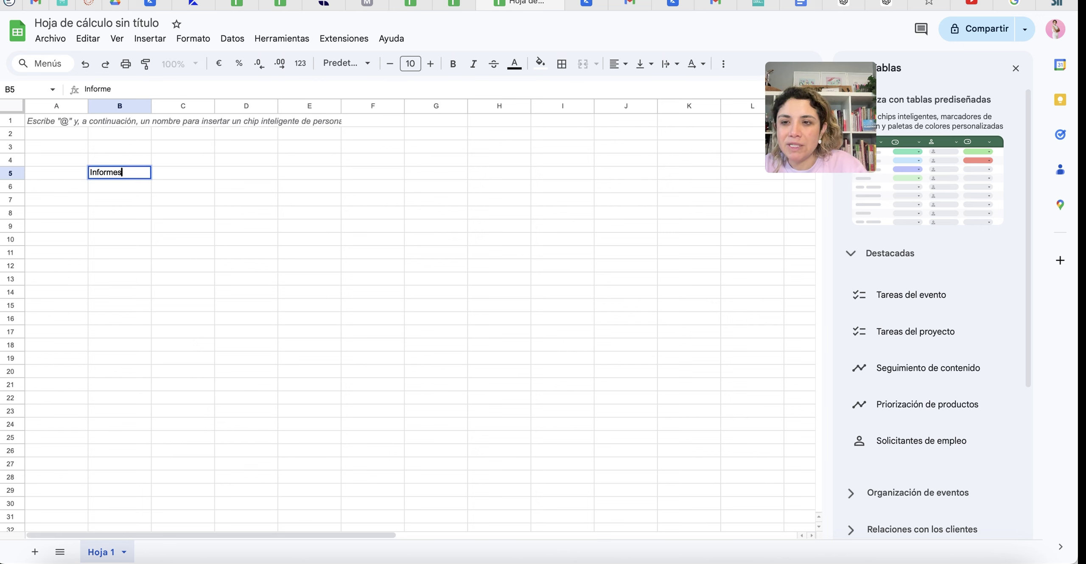
{"action": "type", "text": " tributarios"}
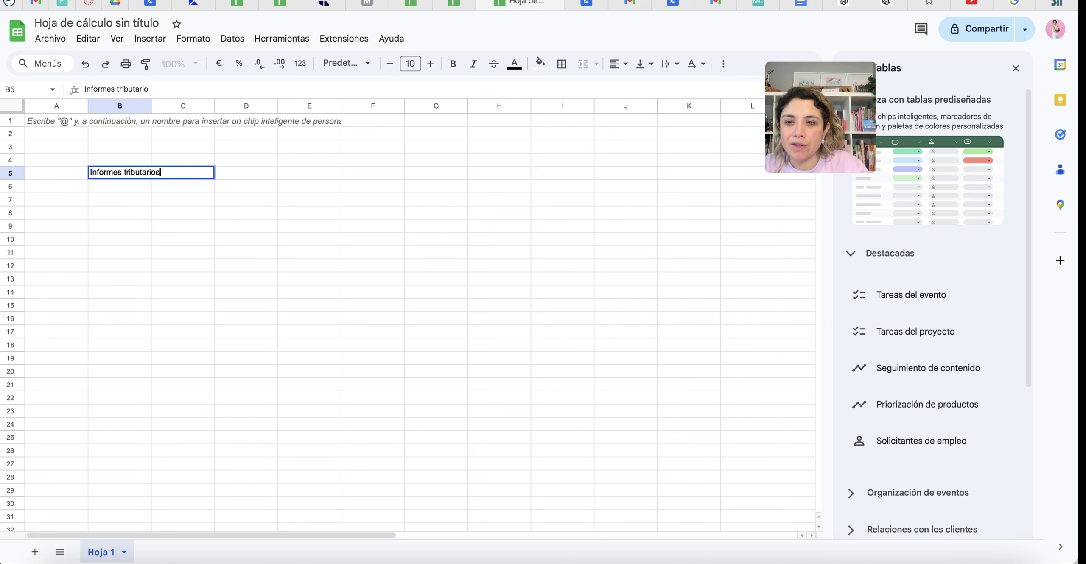
{"action": "key", "text": "Return"}
Enter "Régimen tributario" in cell C5 and widen columns B and C so both labels fit
{"action": "left_click", "coordinate": [182, 173]}
{"action": "type", "text": "Ré"}
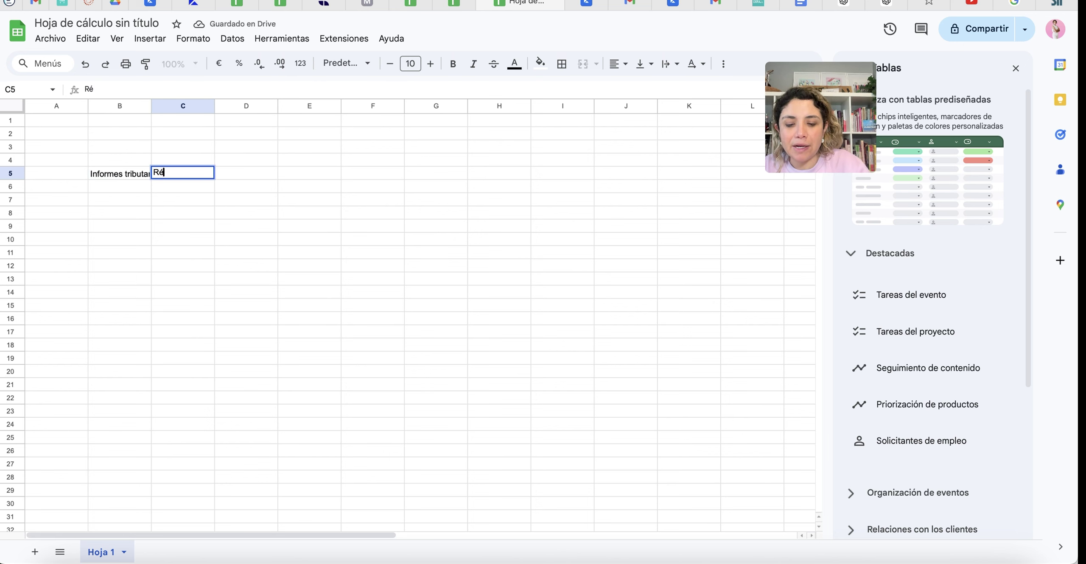
{"action": "type", "text": "gimen tributario"}
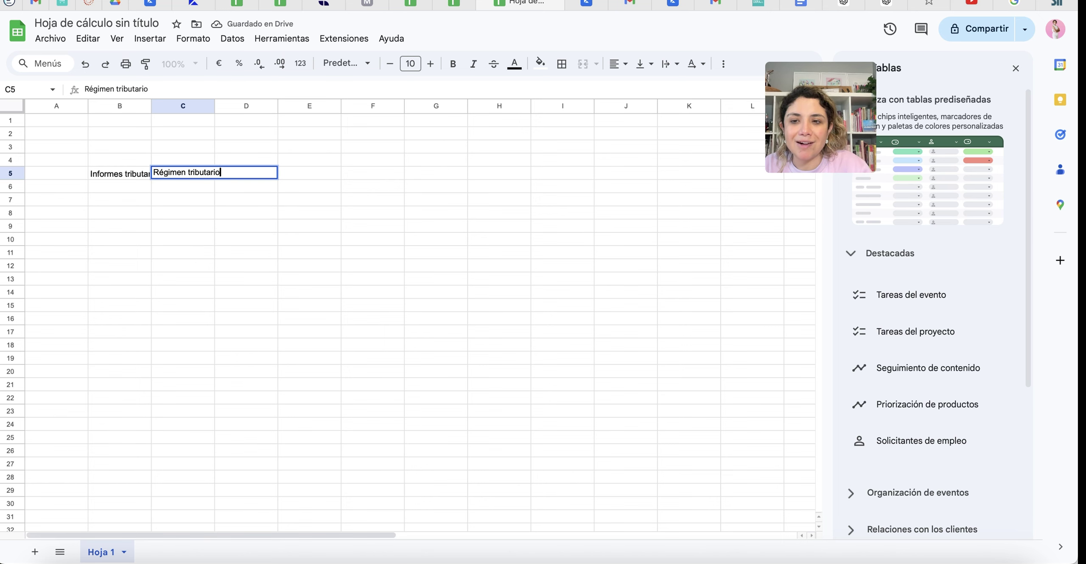
{"action": "key", "text": "Return"}
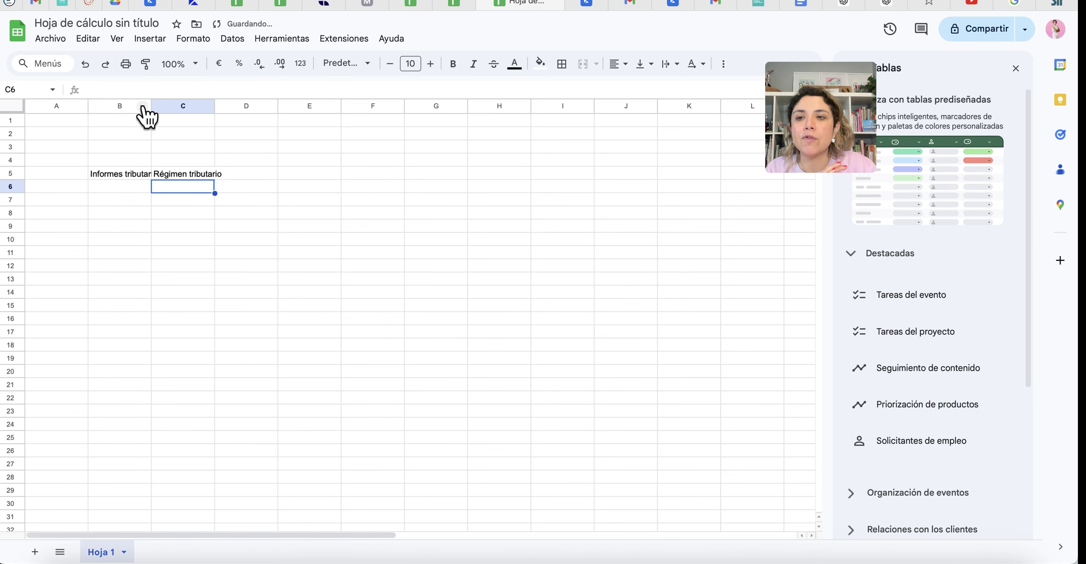
{"action": "left_click_drag", "start_coordinate": [150, 106], "coordinate": [296, 106]}
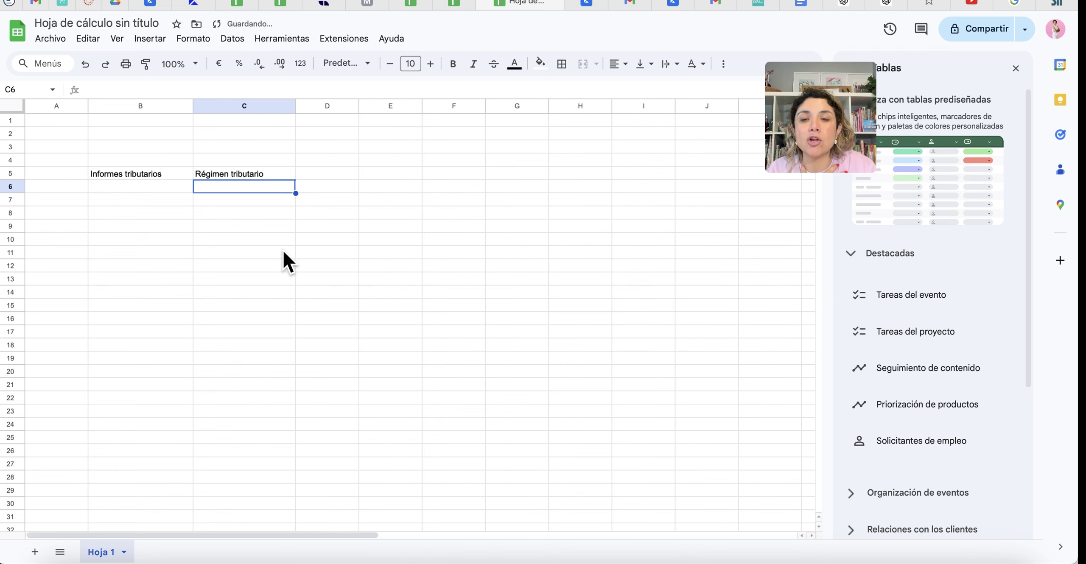
Start the list of tax regimes with "Renta presunta" in D5 and "Reg. 14 d 8" in D6
{"action": "left_click", "coordinate": [335, 173]}
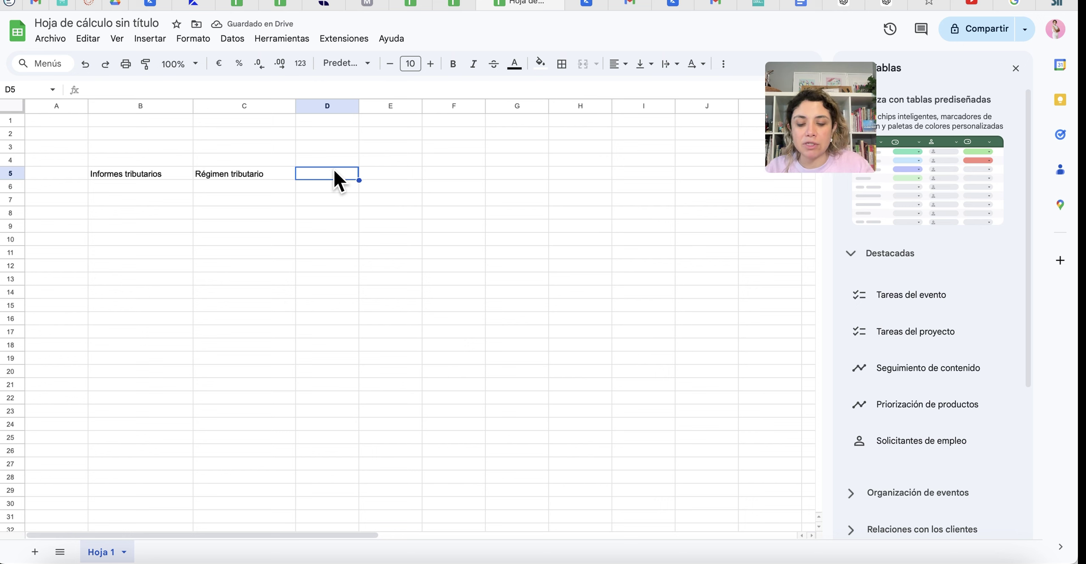
{"action": "type", "text": "Renta pre"}
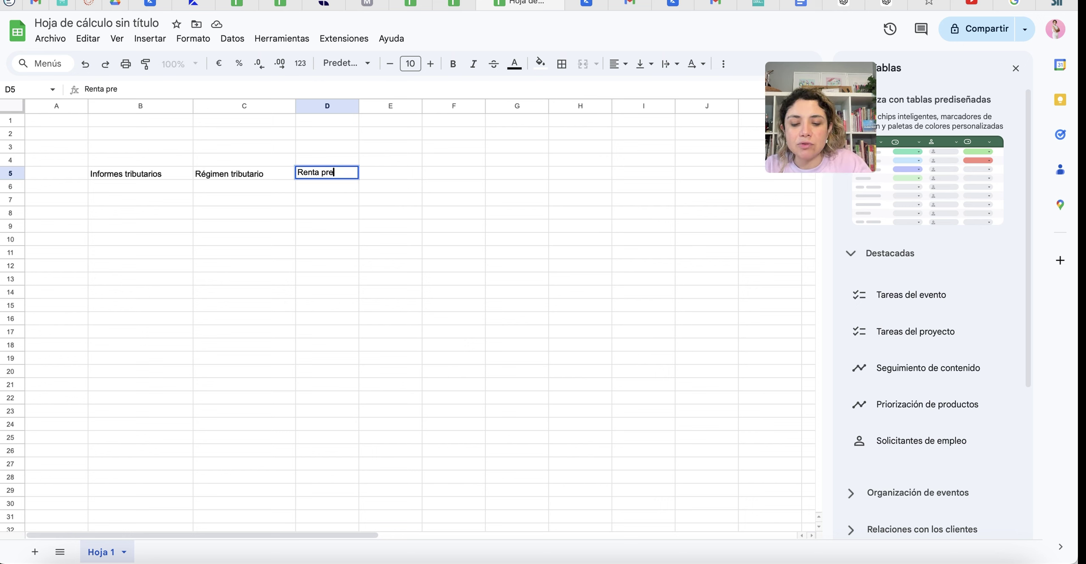
{"action": "type", "text": "sunta"}
{"action": "key", "text": "Return"}
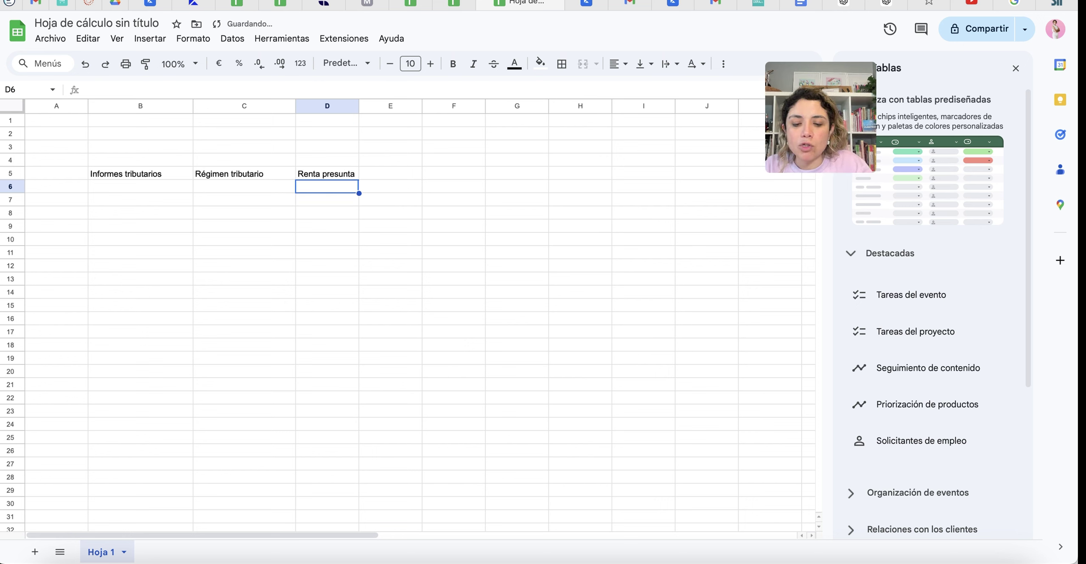
{"action": "type", "text": "Reg. 14 d"}
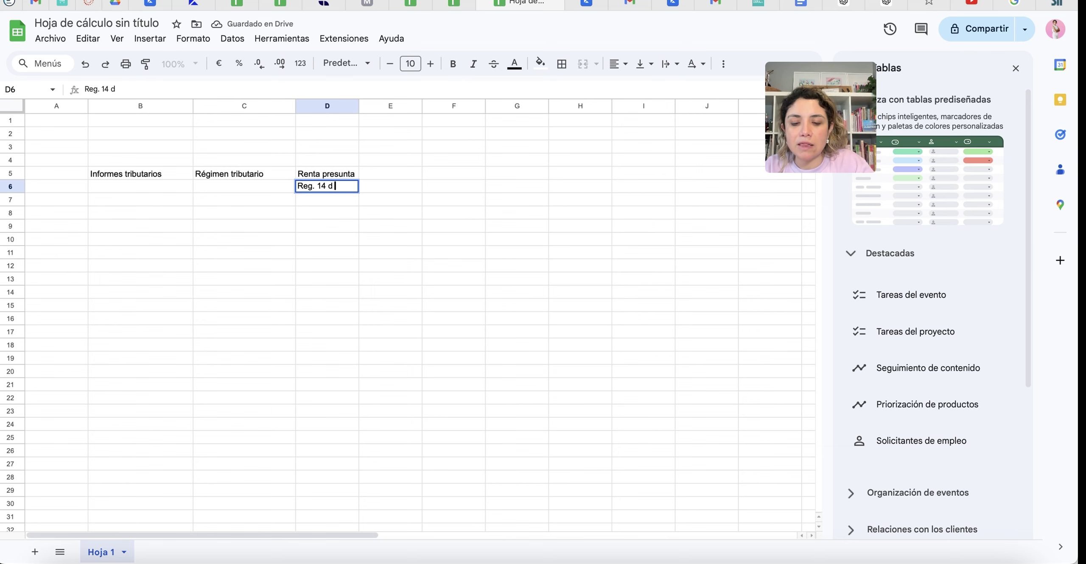
{"action": "type", "text": " 8"}
{"action": "key", "text": "Return"}
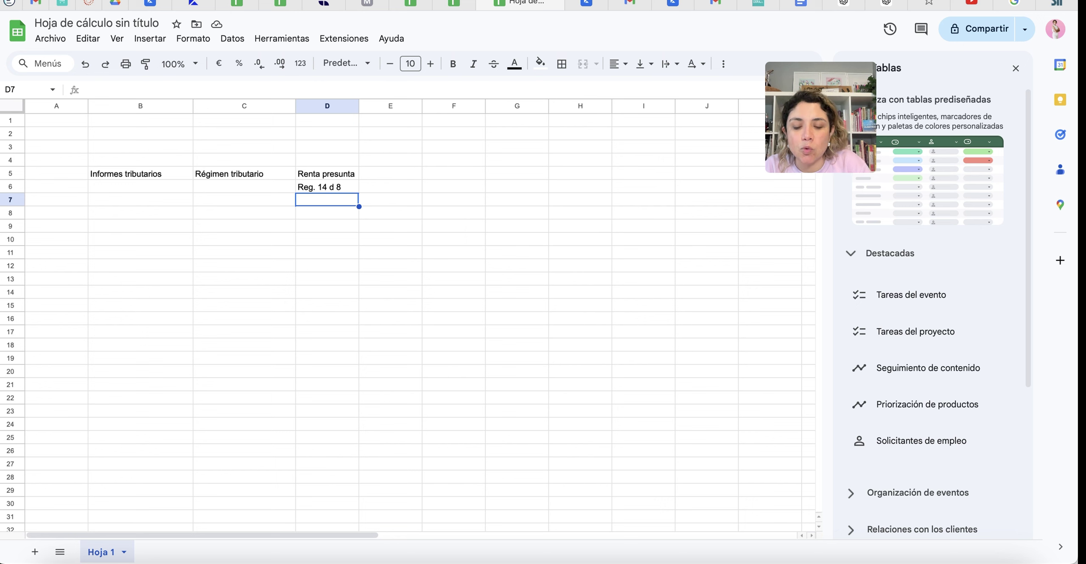
Enter "Reg. trib 14 d 3 con contabilidad completa o simplificada" in D7 and "Reg. 14 A" in D8
{"action": "type", "text": "Reg. "}
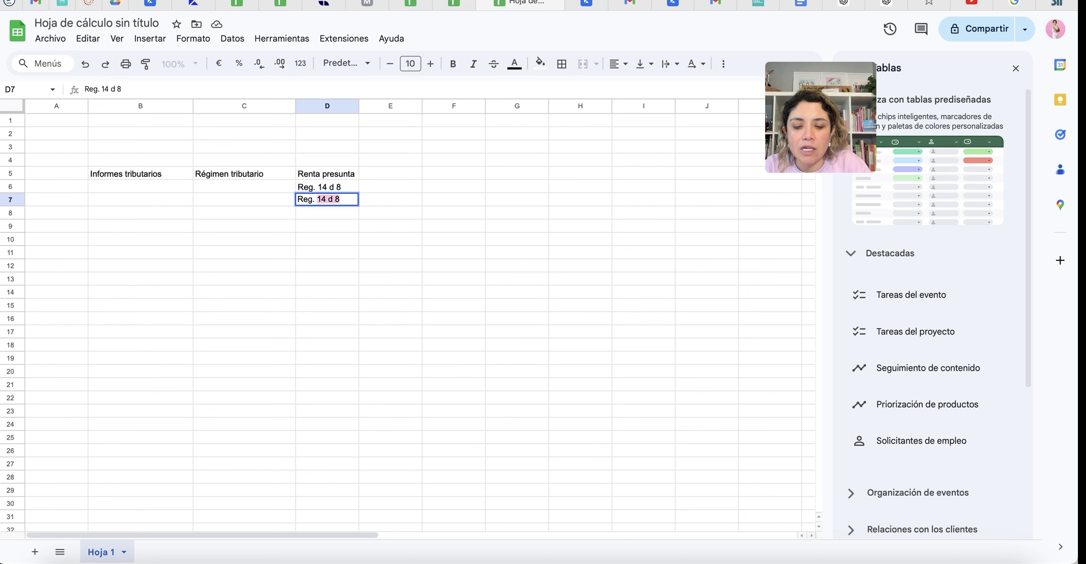
{"action": "type", "text": "trib 14 d"}
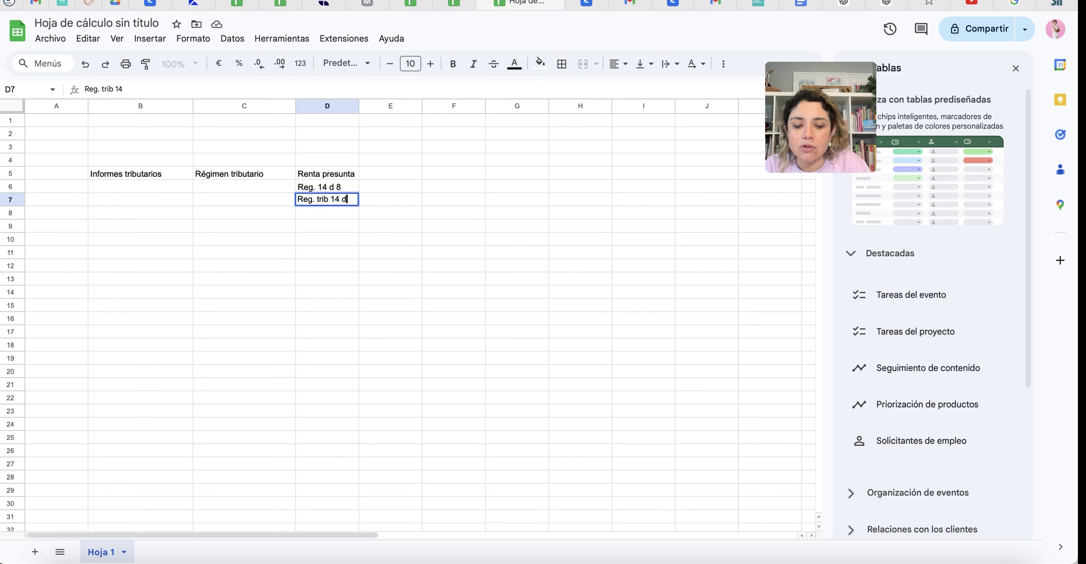
{"action": "type", "text": " 3 con cont"}
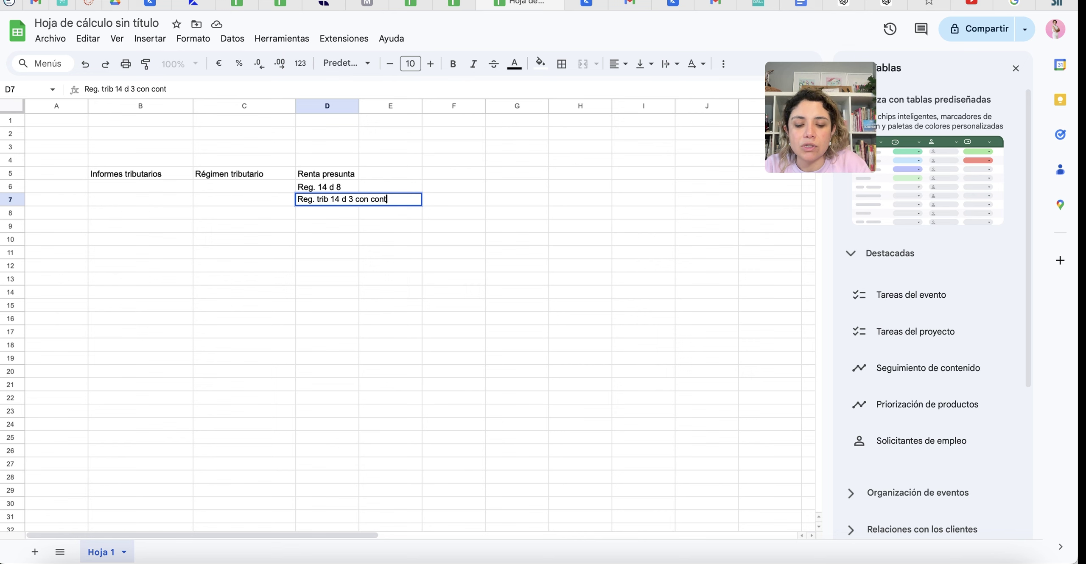
{"action": "type", "text": "abilidad comple"}
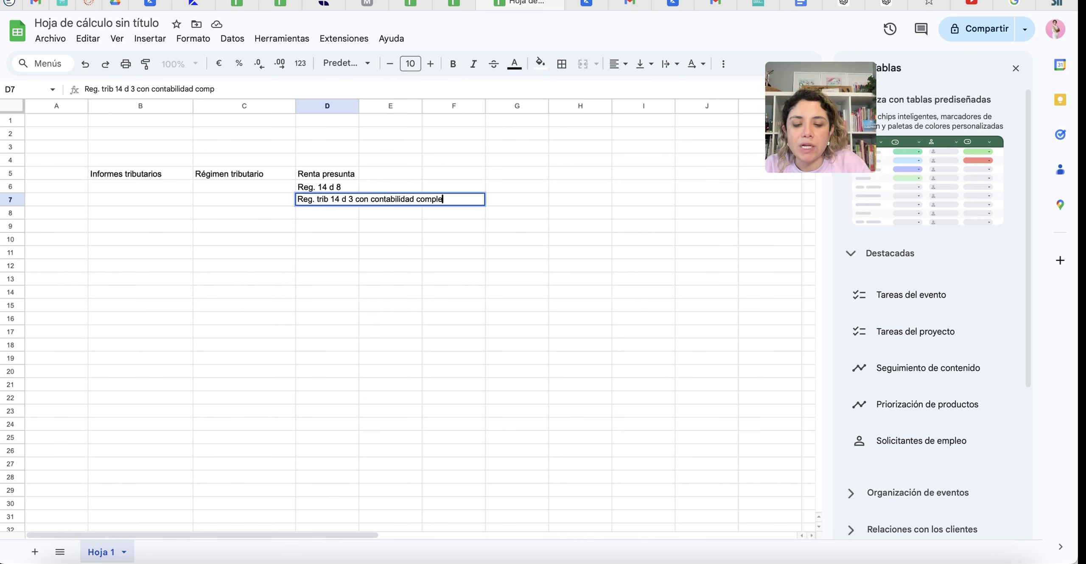
{"action": "type", "text": "ta y sin"}
{"action": "key", "text": "BackSpace"}
{"action": "key", "text": "BackSpace"}
{"action": "key", "text": "BackSpace"}
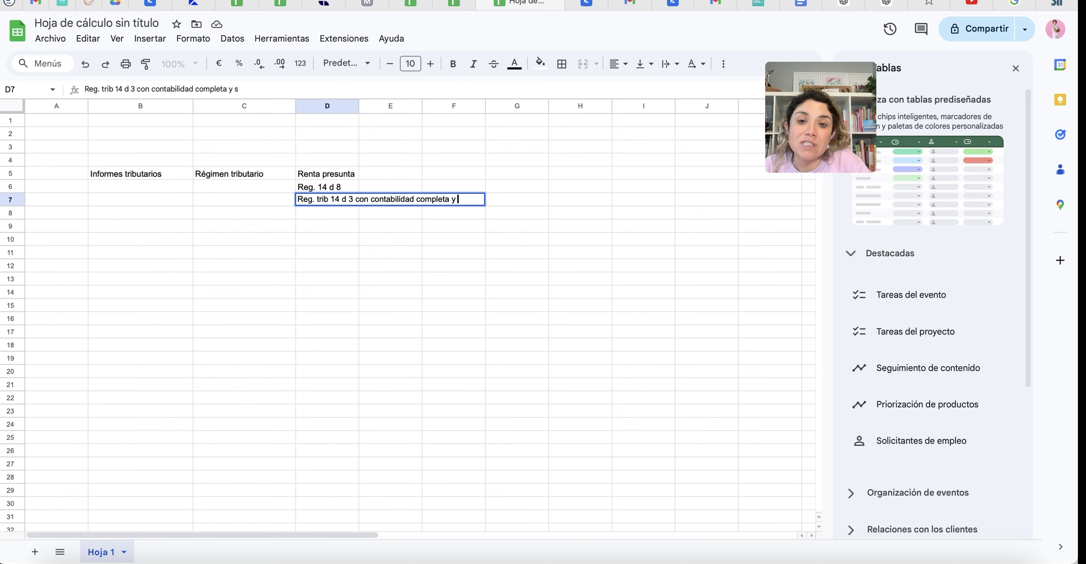
{"action": "type", "text": "o s"}
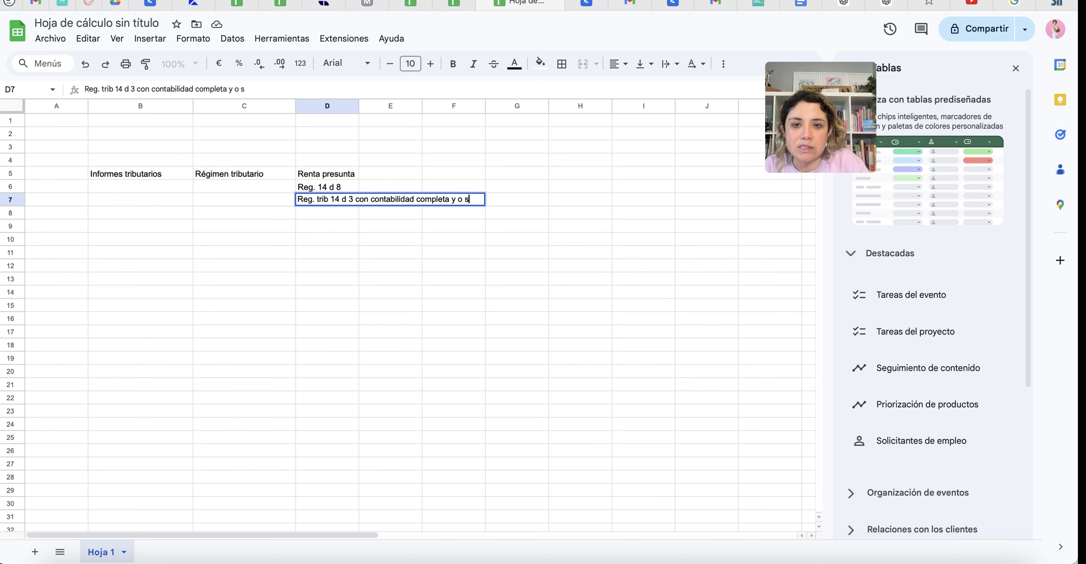
{"action": "key", "text": "BackSpace"}
{"action": "key", "text": "BackSpace"}
{"action": "key", "text": "BackSpace"}
{"action": "key", "text": "BackSpace"}
{"action": "type", "text": "o s"}
{"action": "key", "text": "BackSpace"}
{"action": "key", "text": "BackSpace"}
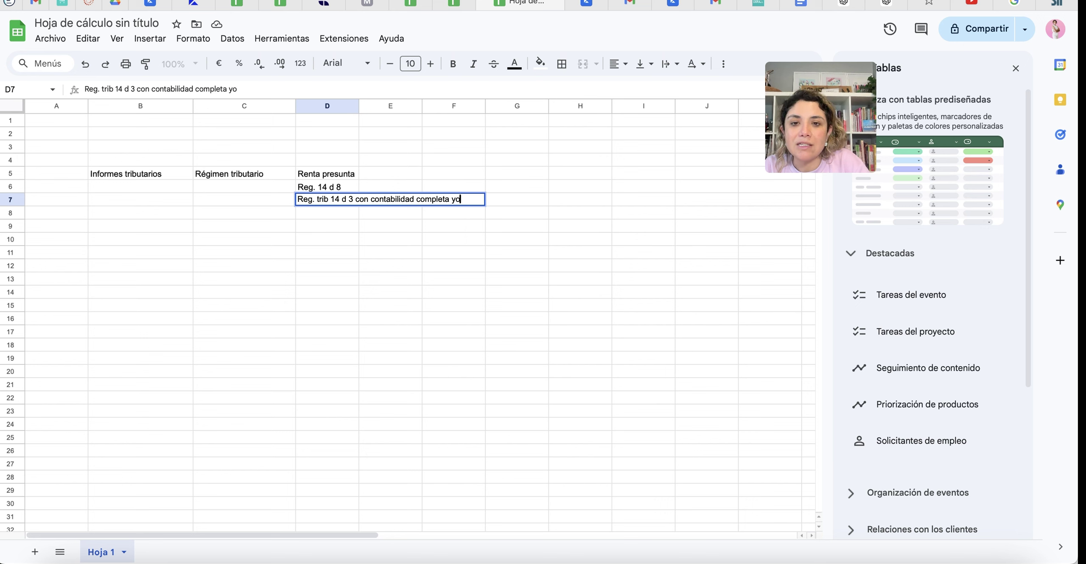
{"action": "key", "text": "BackSpace"}
{"action": "key", "text": "BackSpace"}
{"action": "type", "text": "o simpli"}
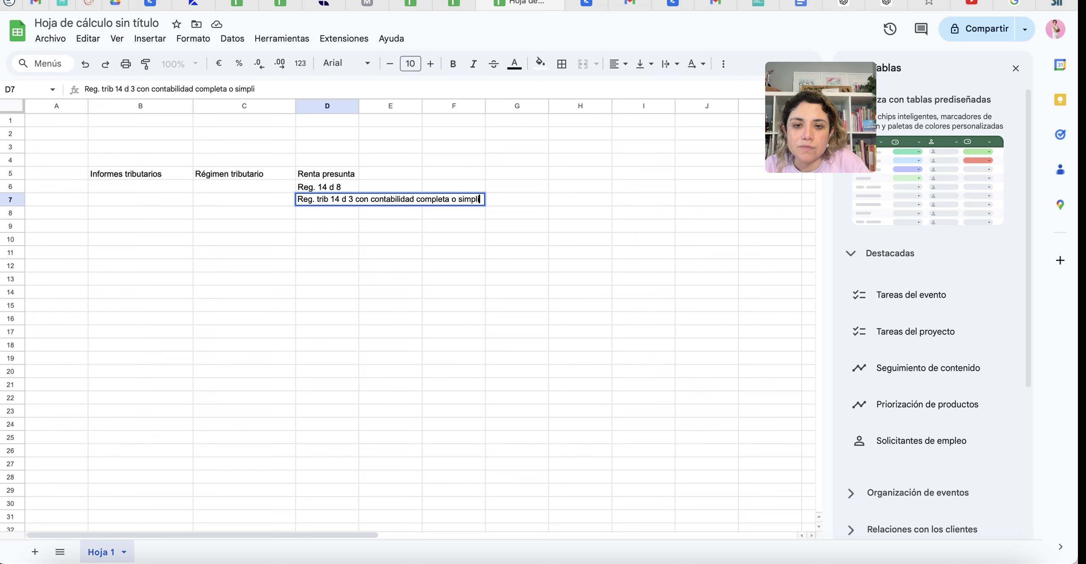
{"action": "type", "text": "ficada"}
{"action": "key", "text": "Return"}
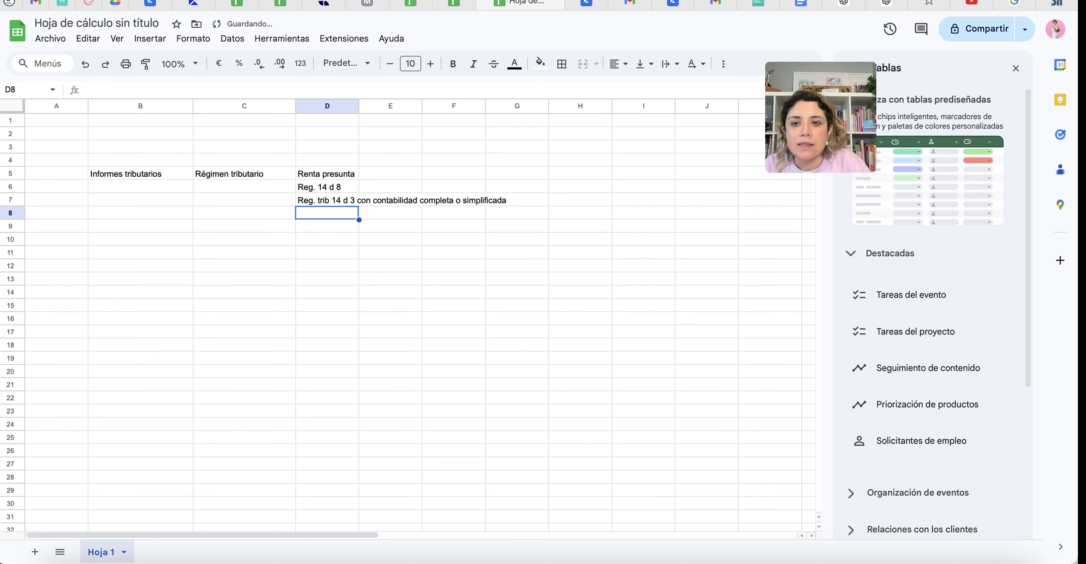
{"action": "type", "text": "Reg. 14 A"}
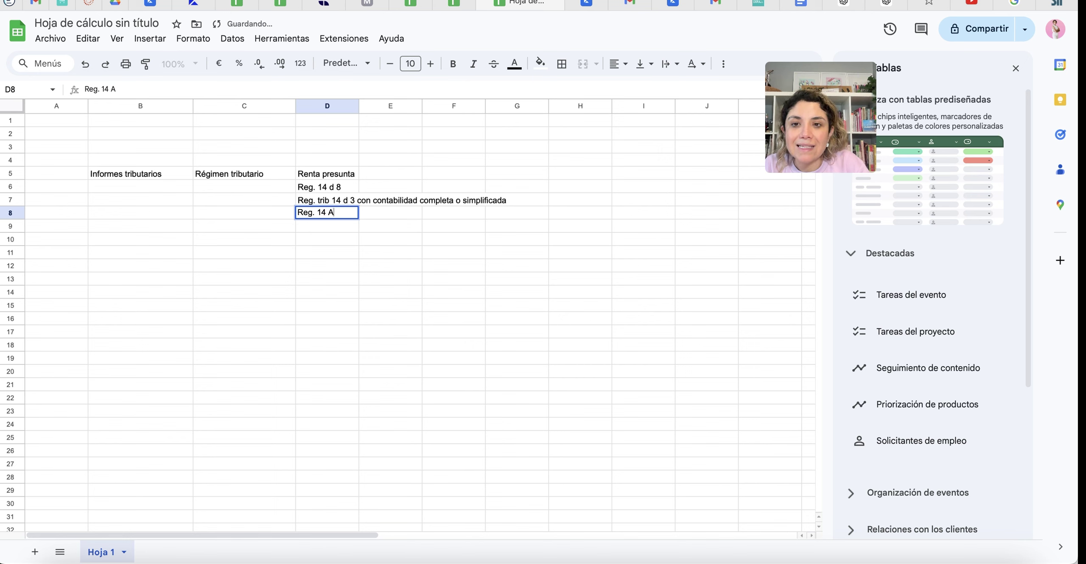
{"action": "key", "text": "Return"}
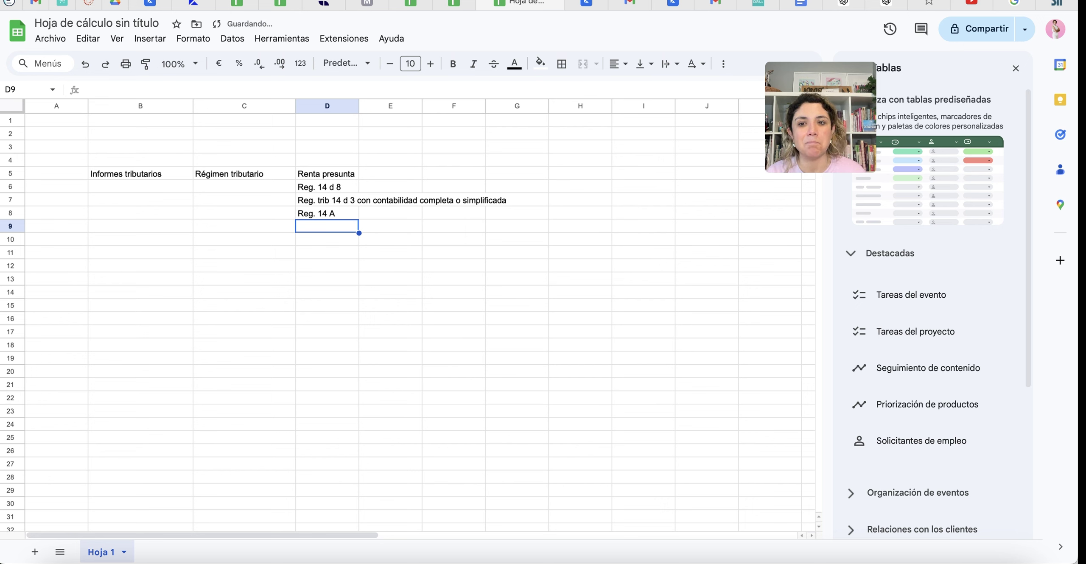
Review the tax regimes listed in D5:D8 one by one, along with the labels in B5 and C5
{"action": "left_click_drag", "start_coordinate": [321, 180], "coordinate": [322, 215]}
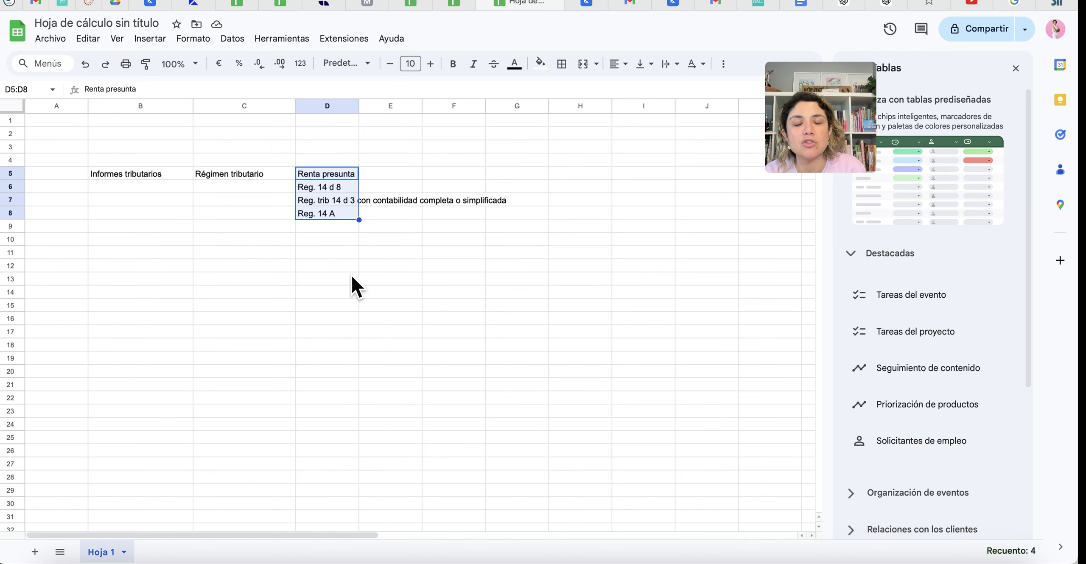
{"action": "left_click", "coordinate": [333, 173]}
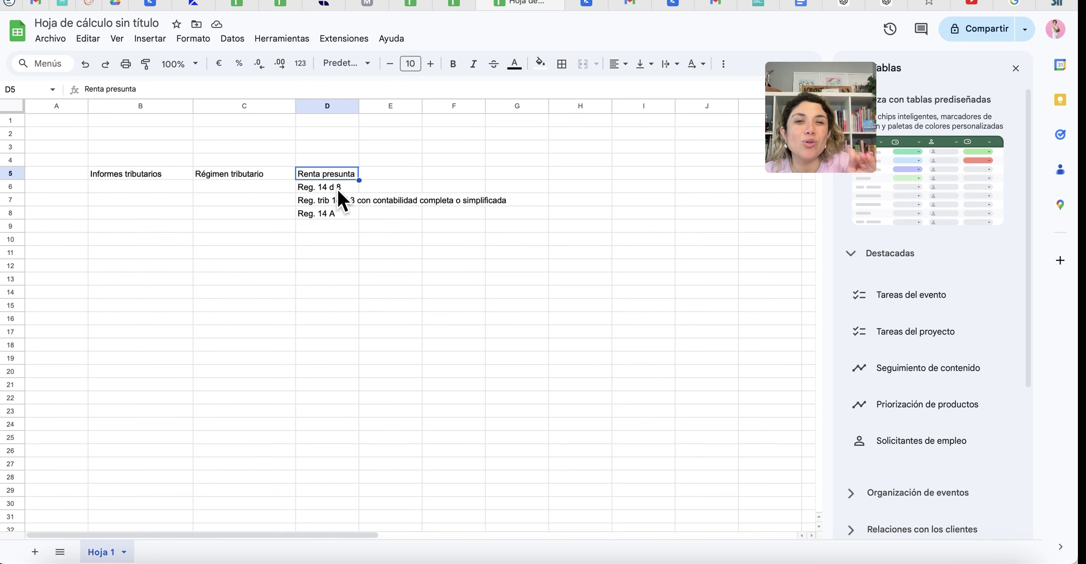
{"action": "left_click", "coordinate": [291, 189]}
{"action": "left_click", "coordinate": [317, 188]}
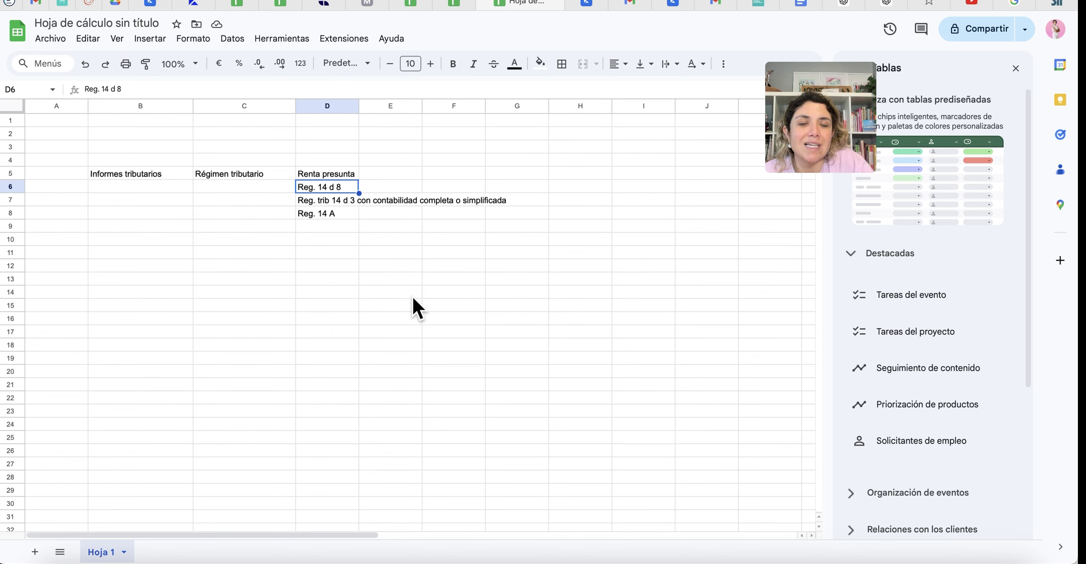
{"action": "left_click", "coordinate": [331, 204]}
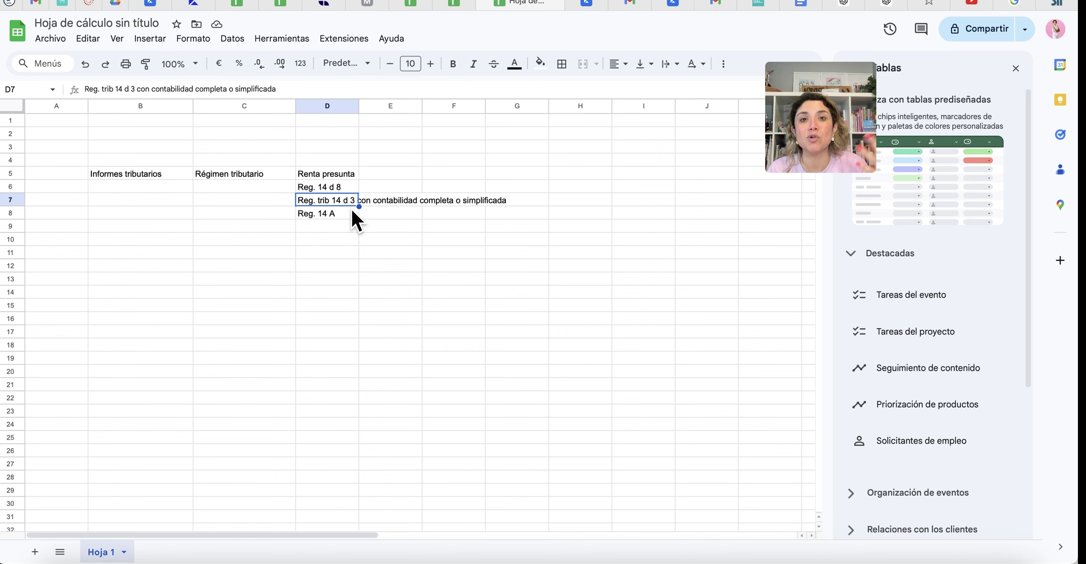
{"action": "left_click", "coordinate": [346, 216]}
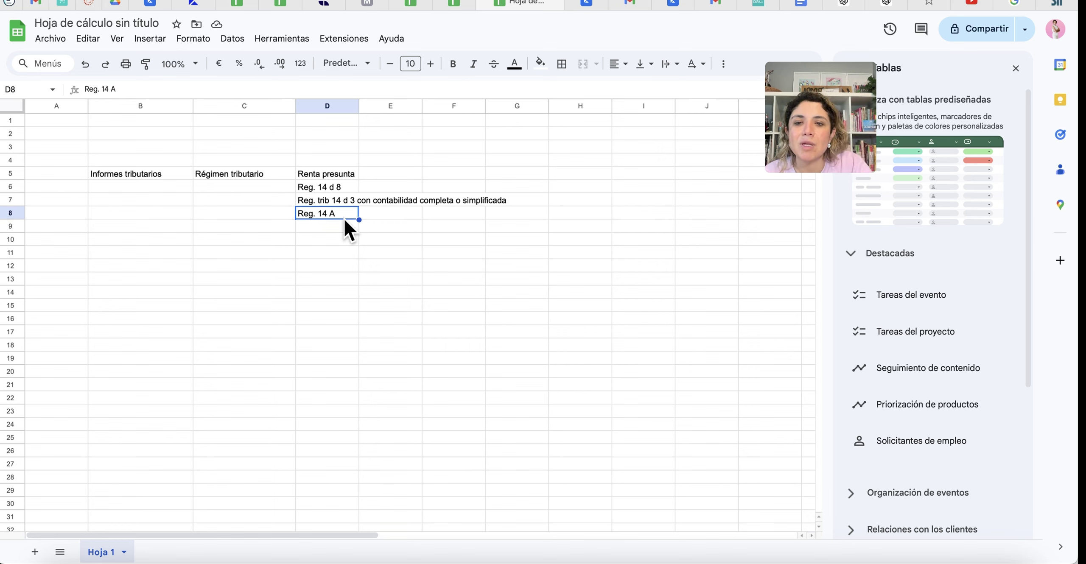
{"action": "left_click", "coordinate": [325, 197]}
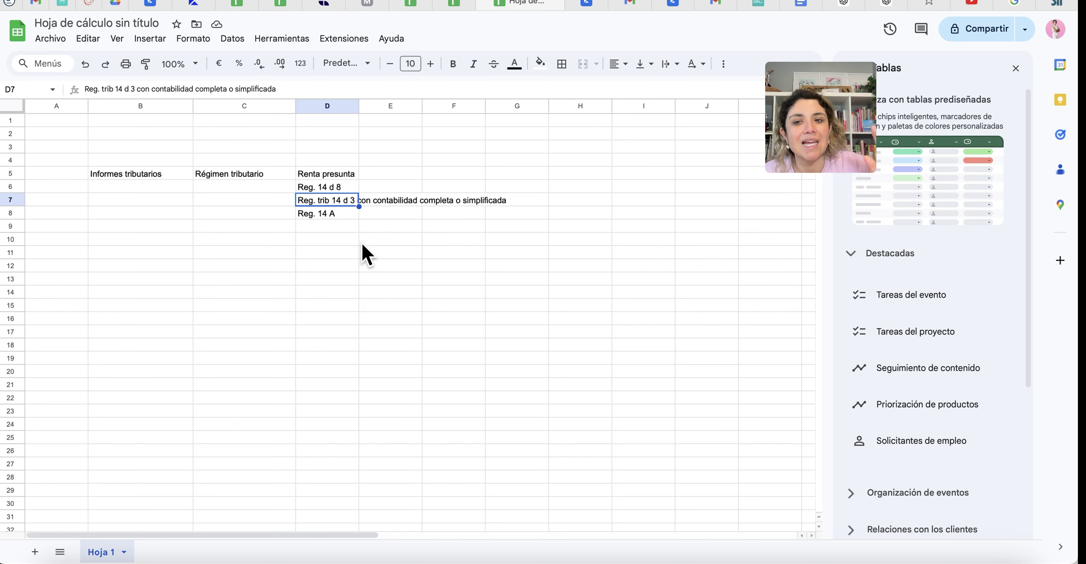
{"action": "left_click", "coordinate": [318, 215]}
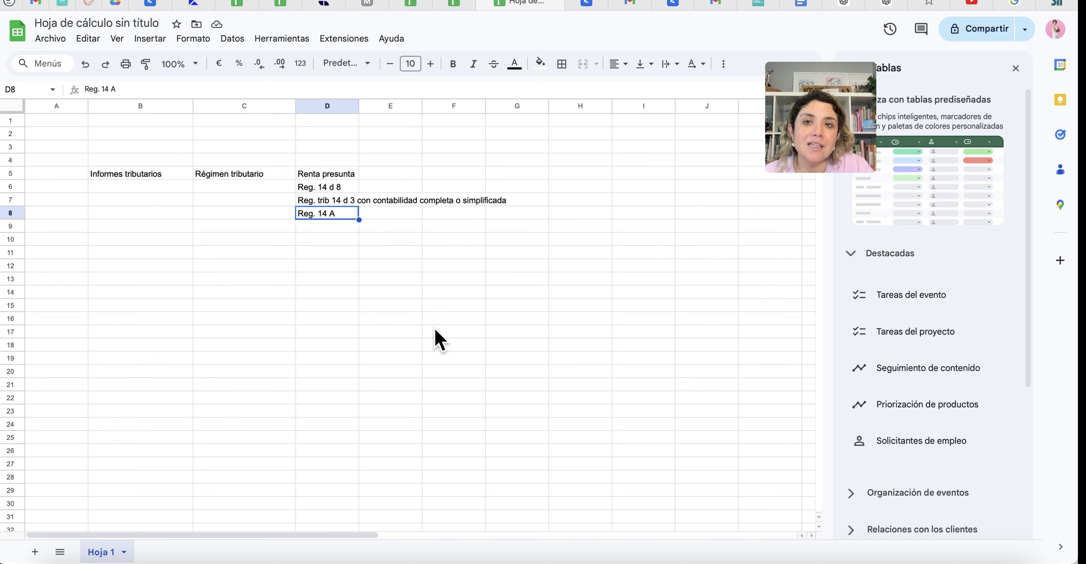
{"action": "left_click", "coordinate": [379, 217]}
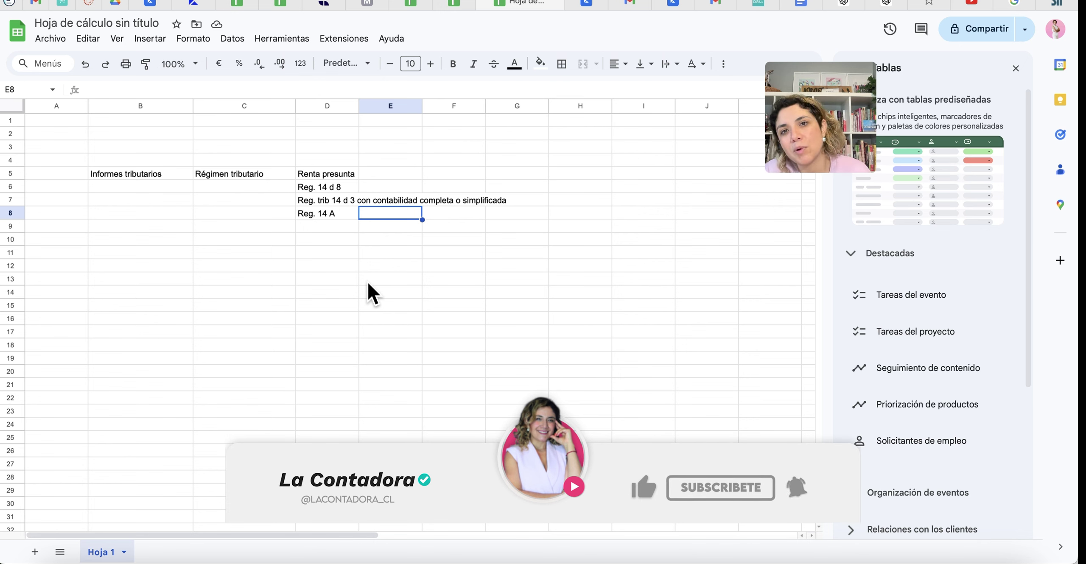
{"action": "left_click", "coordinate": [142, 173]}
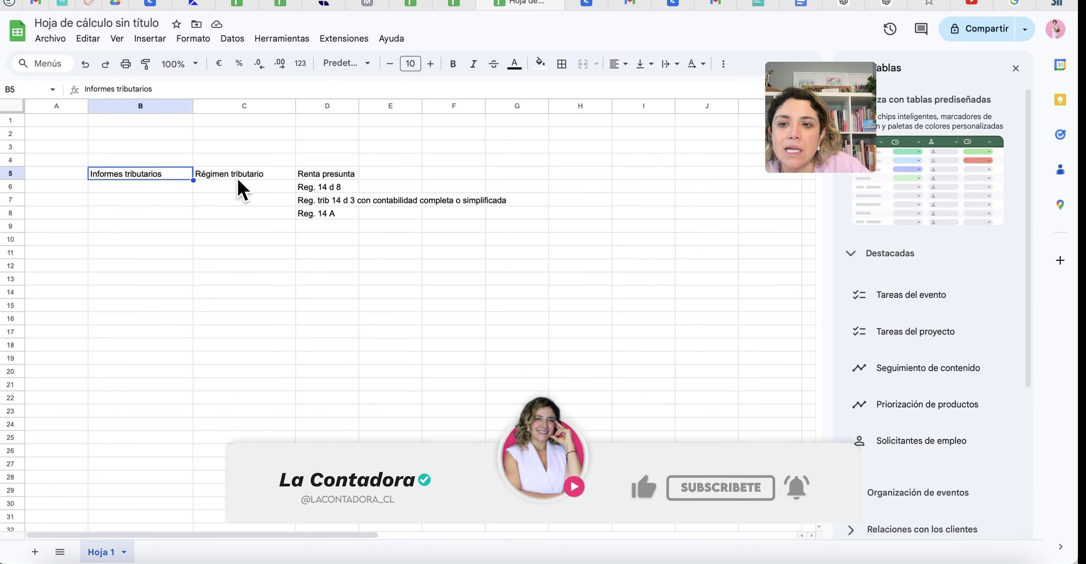
{"action": "left_click_drag", "start_coordinate": [226, 175], "coordinate": [382, 214]}
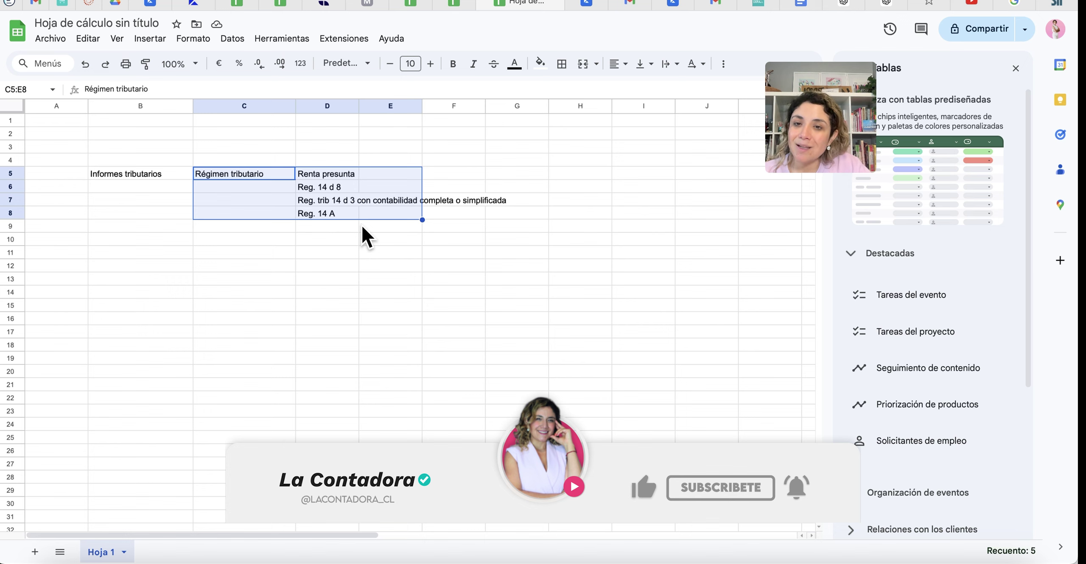
Enter "Declaraciones juradas" in B6, below the tax reports label, and set the sheet zoom to 150%
{"action": "key", "text": "Left"}
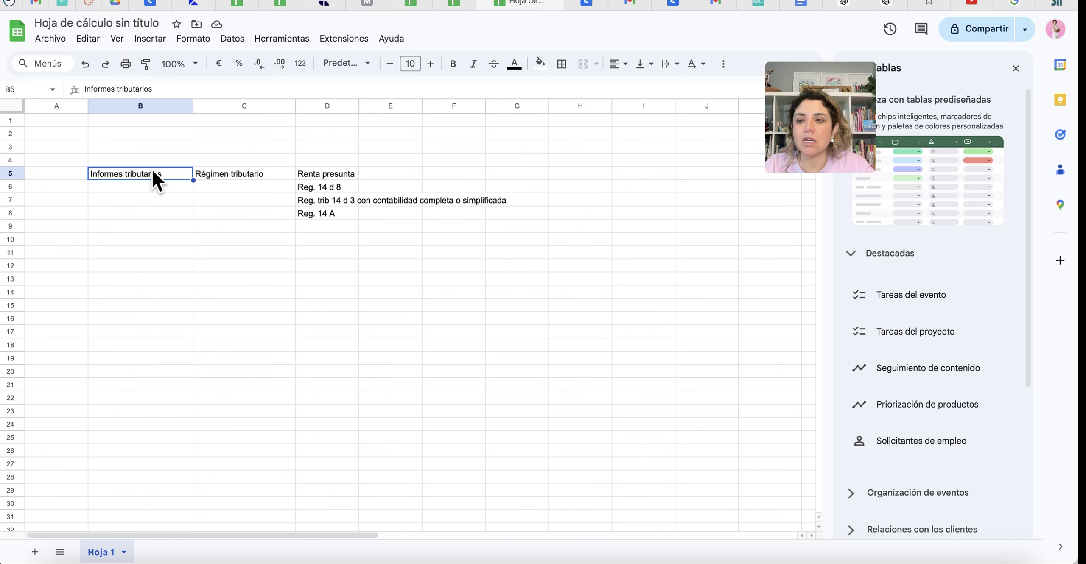
{"action": "left_click", "coordinate": [142, 186]}
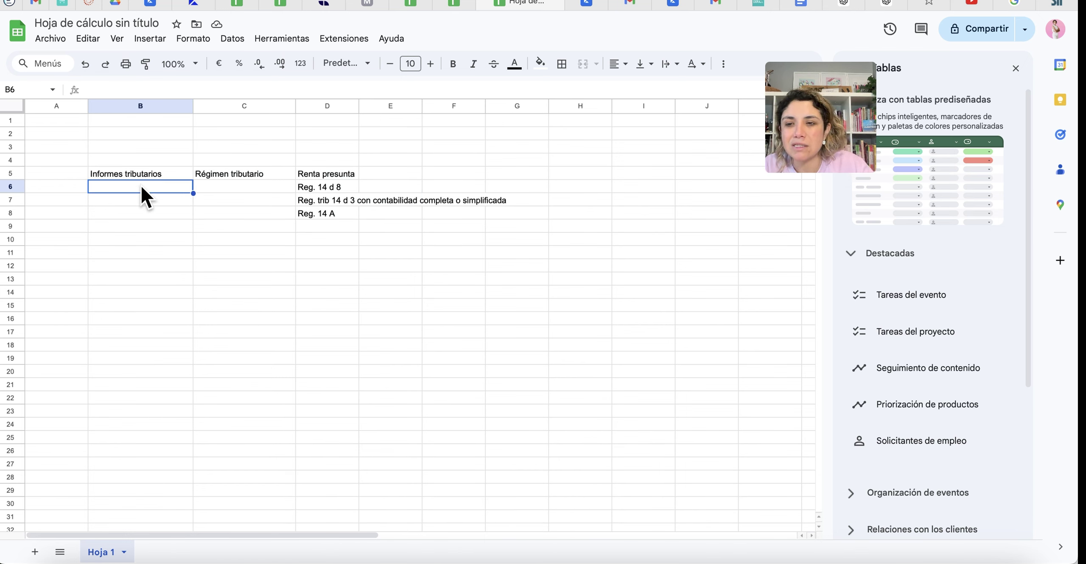
{"action": "type", "text": "Declaracio"}
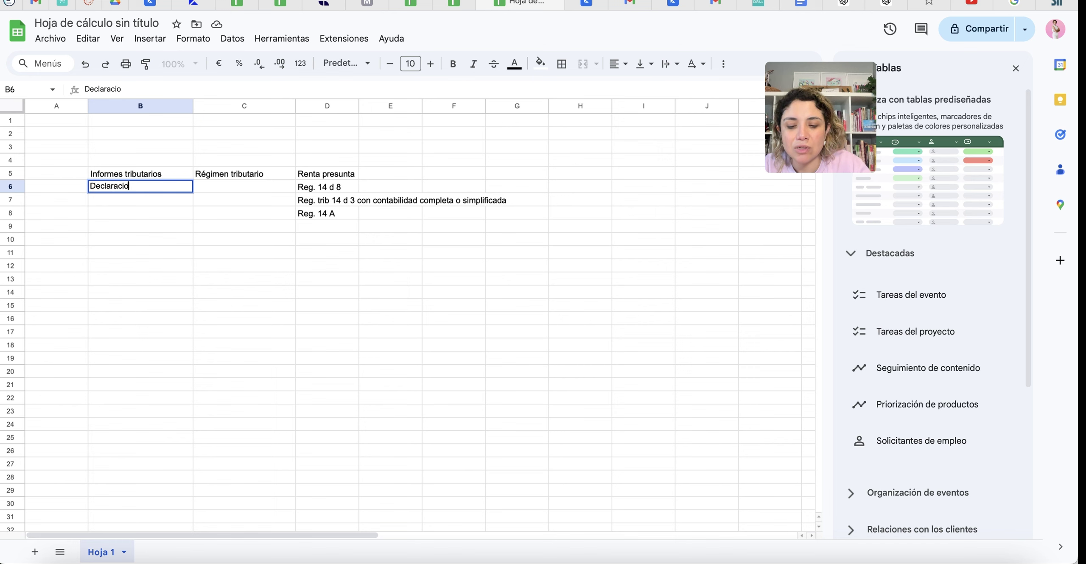
{"action": "type", "text": "nes juradas"}
{"action": "key", "text": "Return"}
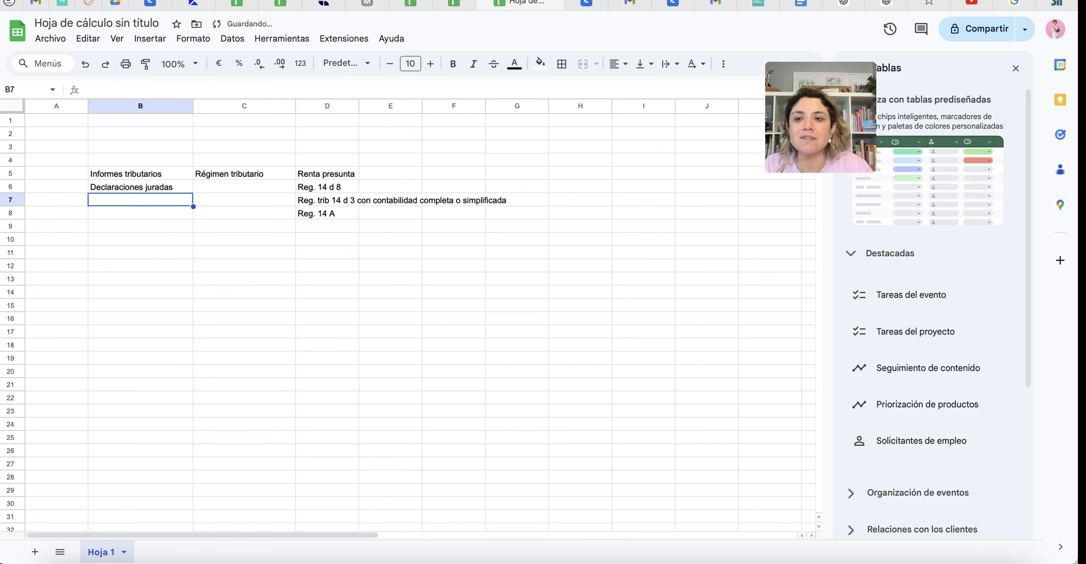
{"action": "left_click", "coordinate": [178, 64]}
{"action": "left_click", "coordinate": [175, 187]}
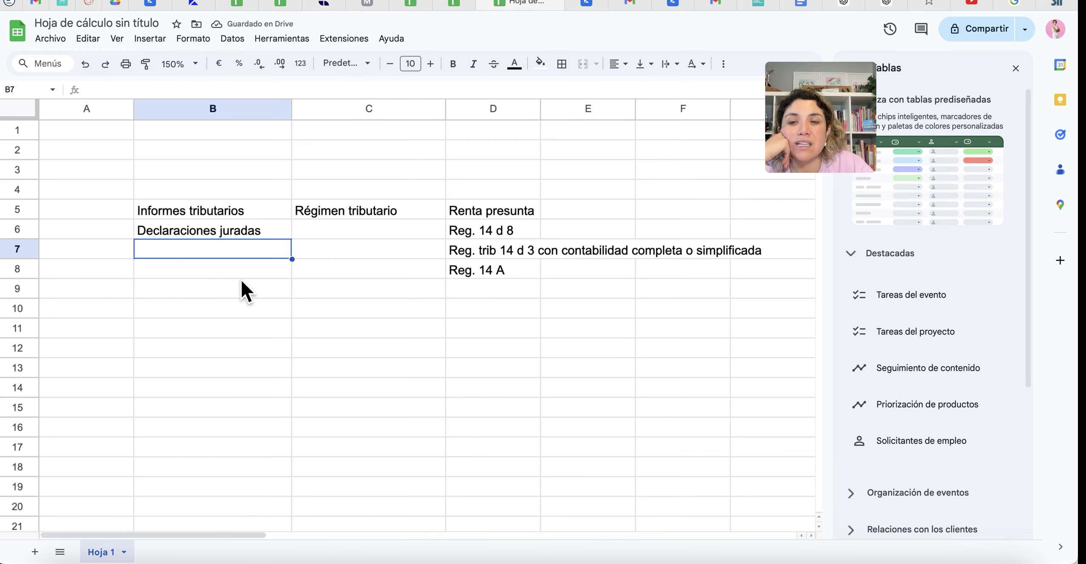
{"action": "left_click", "coordinate": [185, 235]}
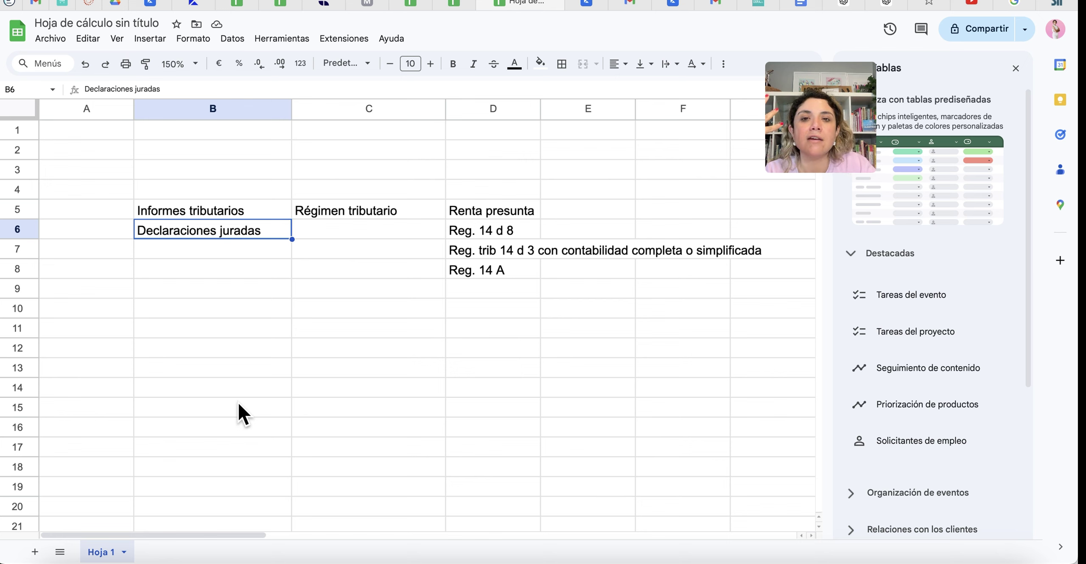
Add the months beside the tax reports: "Febrero" in A5 and "Marzo" in A6
{"action": "left_click", "coordinate": [152, 206]}
{"action": "left_click", "coordinate": [86, 206]}
{"action": "type", "text": "Fe"}
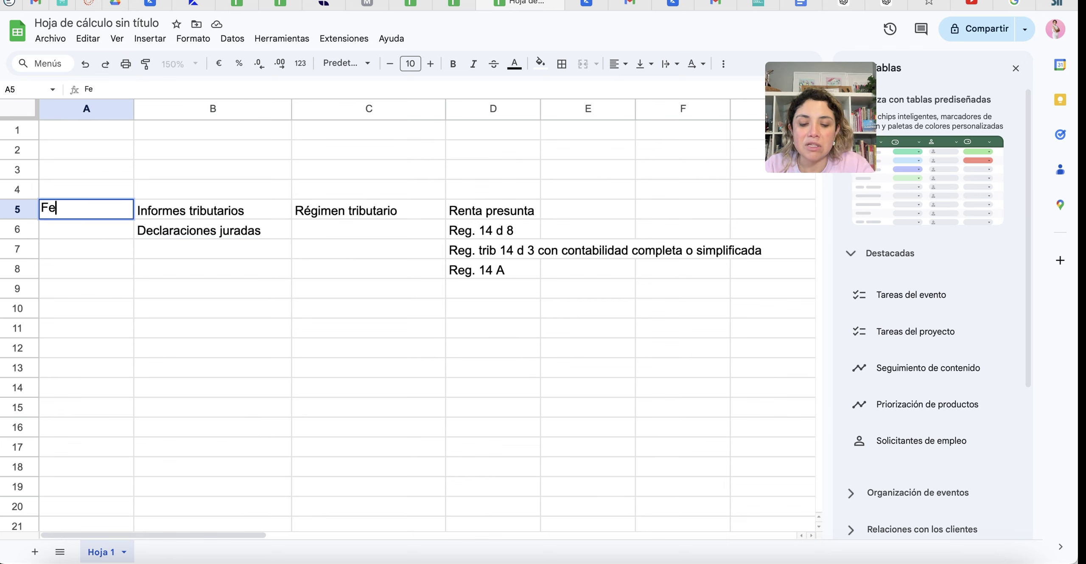
{"action": "type", "text": "brero"}
{"action": "key", "text": "Return"}
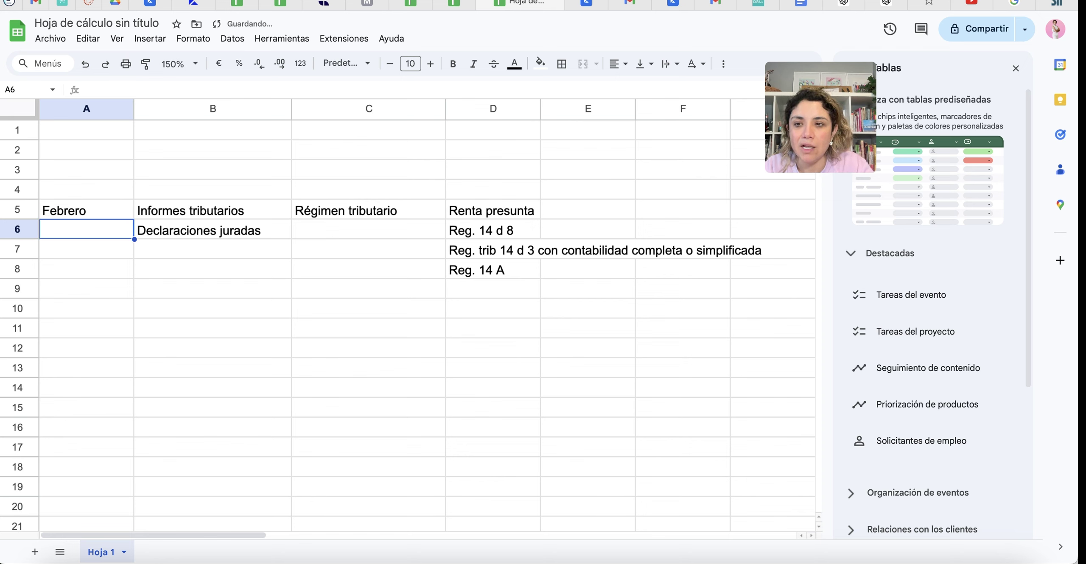
{"action": "type", "text": "Marzo"}
{"action": "key", "text": "Return"}
Enter "F. 22 empresa" in B7 and "f. 22 personal" in B8, below the sworn declarations entry
{"action": "left_click", "coordinate": [213, 249]}
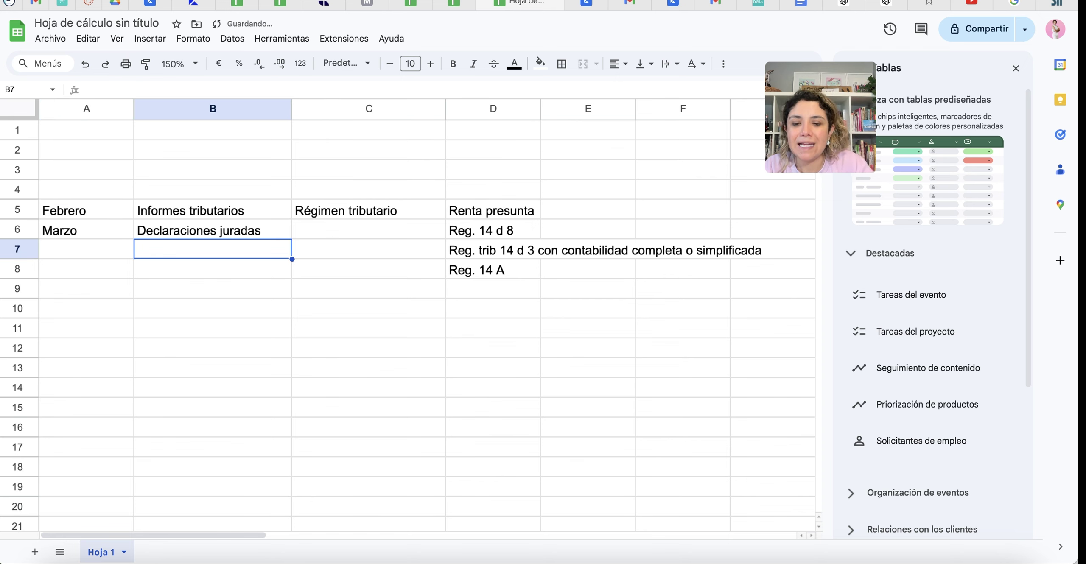
{"action": "type", "text": "F. 22"}
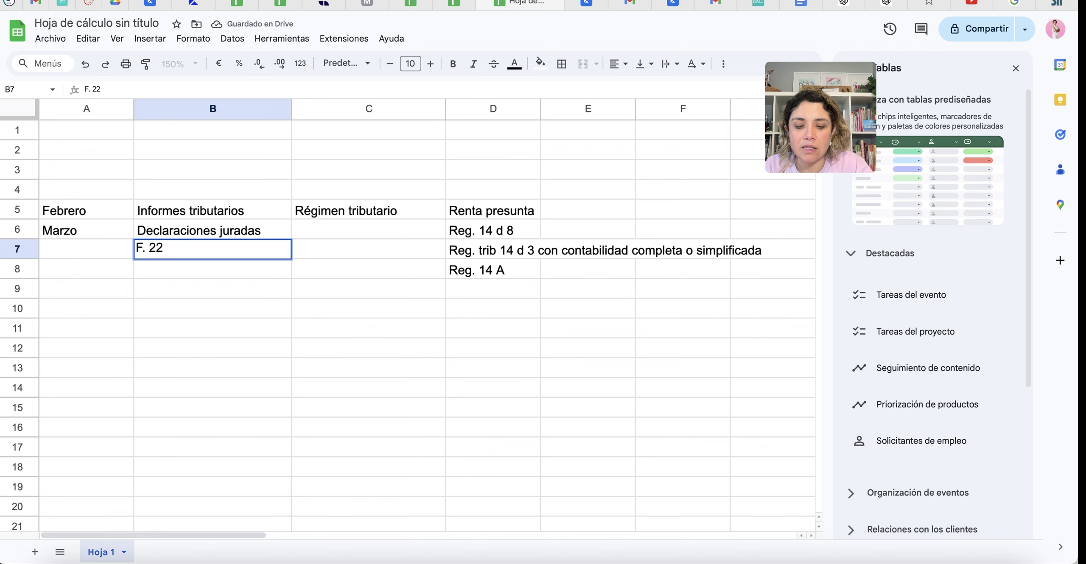
{"action": "type", "text": " empresa"}
{"action": "key", "text": "Return"}
{"action": "type", "text": "f. "}
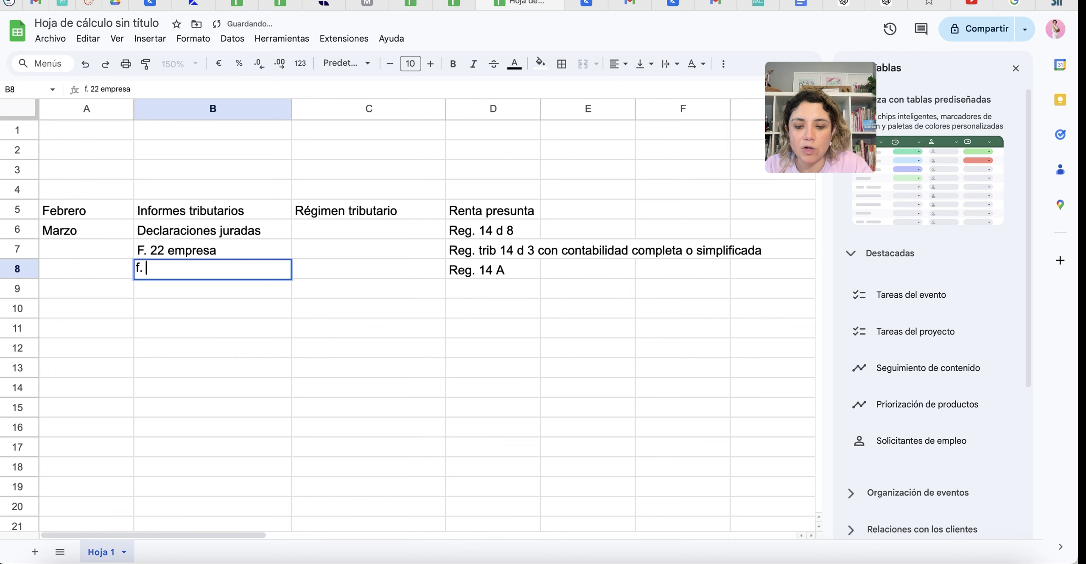
{"action": "type", "text": "22 personal"}
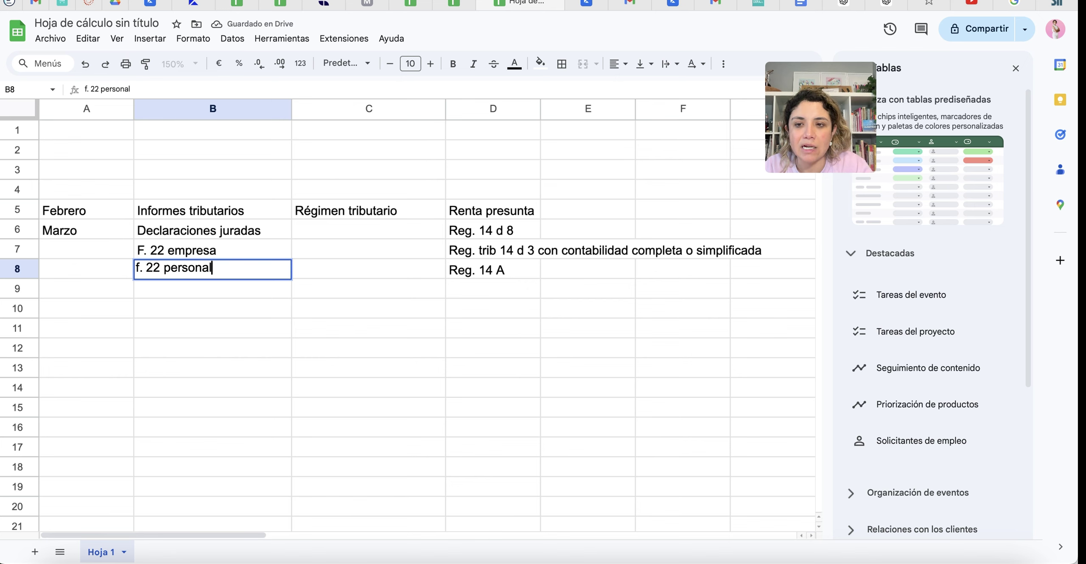
{"action": "key", "text": "Return"}
Enter the month "Abril" in A7 beside the company F. 22 entry
{"action": "key", "text": "Up"}
{"action": "key", "text": "Up"}
{"action": "key", "text": "Left"}
{"action": "type", "text": "Abr"}
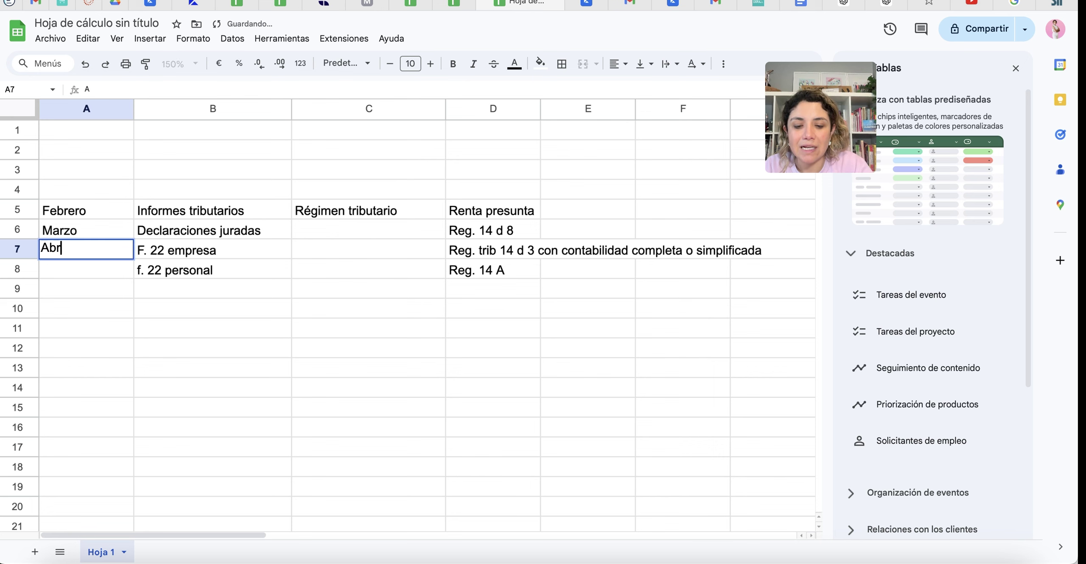
{"action": "type", "text": "il"}
{"action": "key", "text": "Return"}
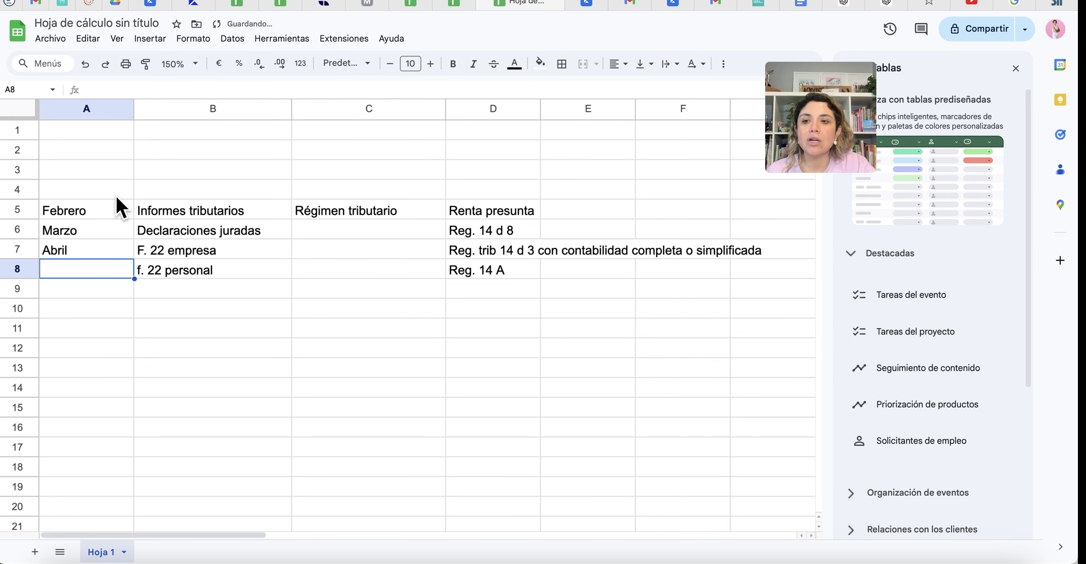
Review the months, reports and regimes in A5:D8 and switch to the SII website's "Declaración de renta" page
{"action": "left_click_drag", "start_coordinate": [90, 196], "coordinate": [491, 278]}
{"action": "left_click", "coordinate": [311, 328]}
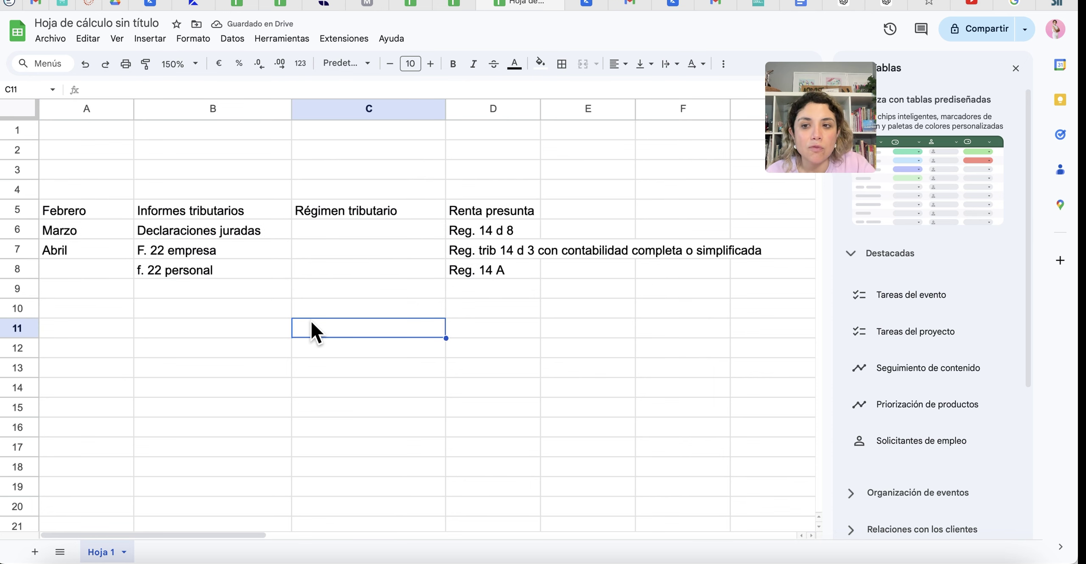
{"action": "left_click_drag", "start_coordinate": [72, 227], "coordinate": [234, 224]}
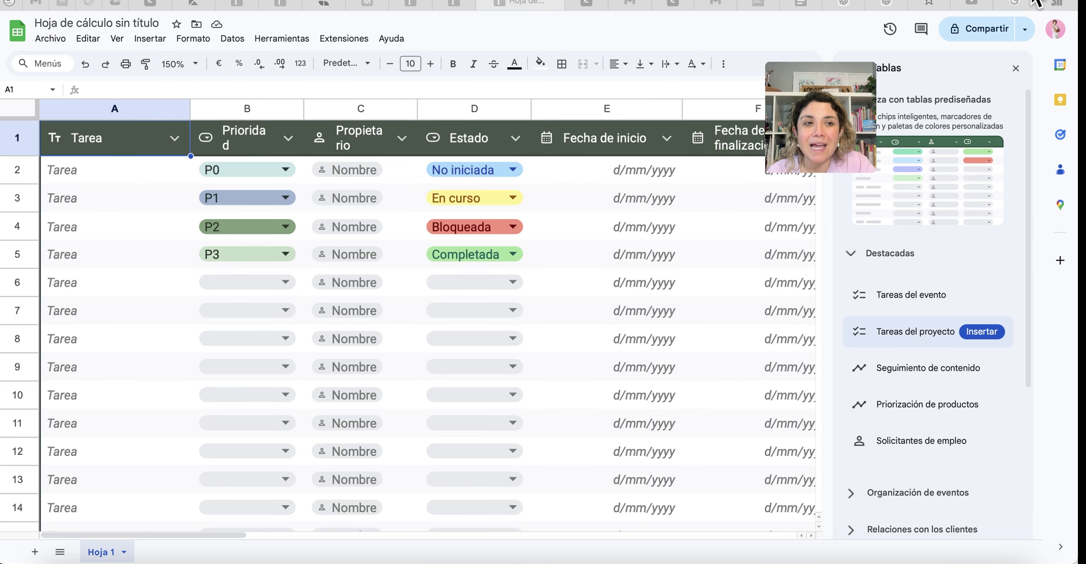
{"action": "left_click", "coordinate": [1038, 2]}
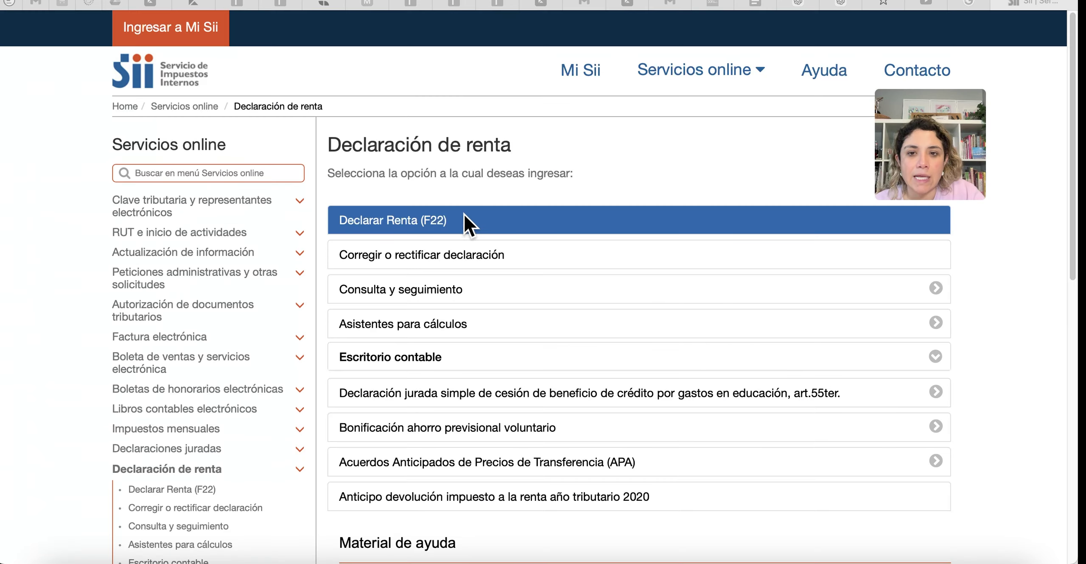